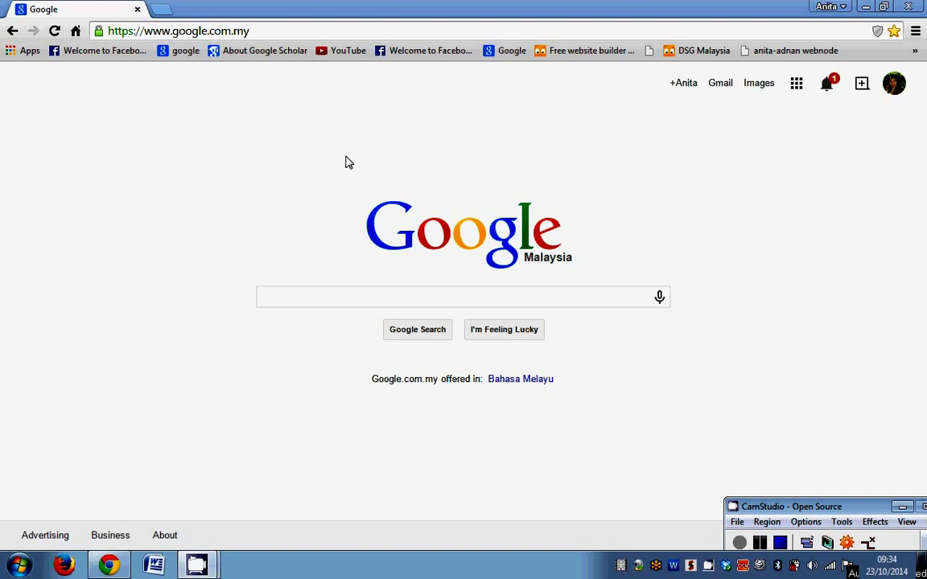
# Search Google for 'google scholar'
pyautogui.click(894, 84)
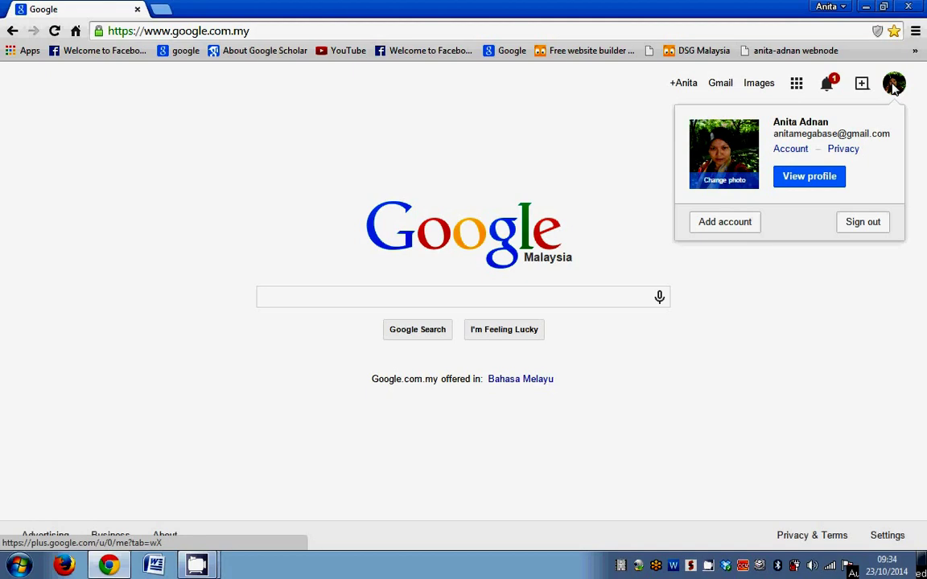
pyautogui.click(894, 85)
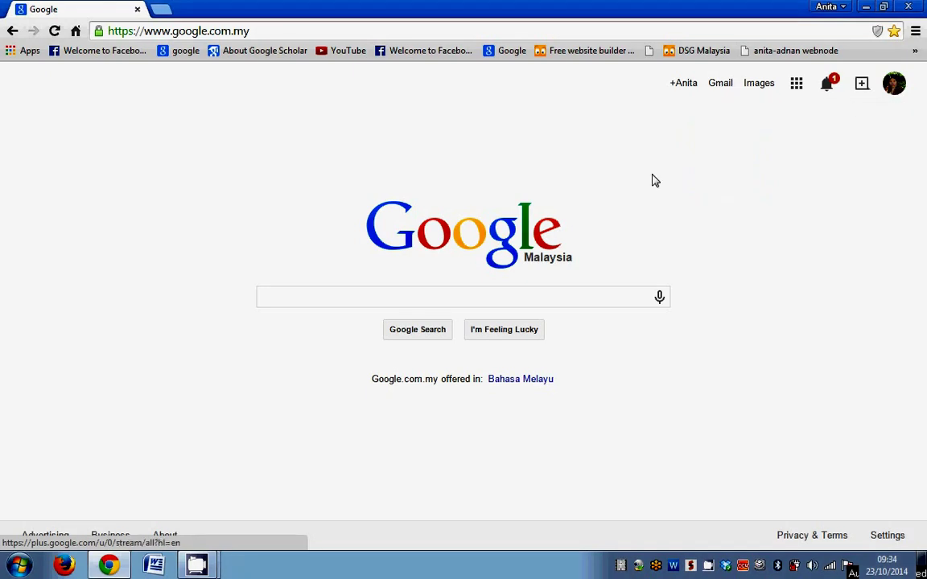
pyautogui.click(470, 302)
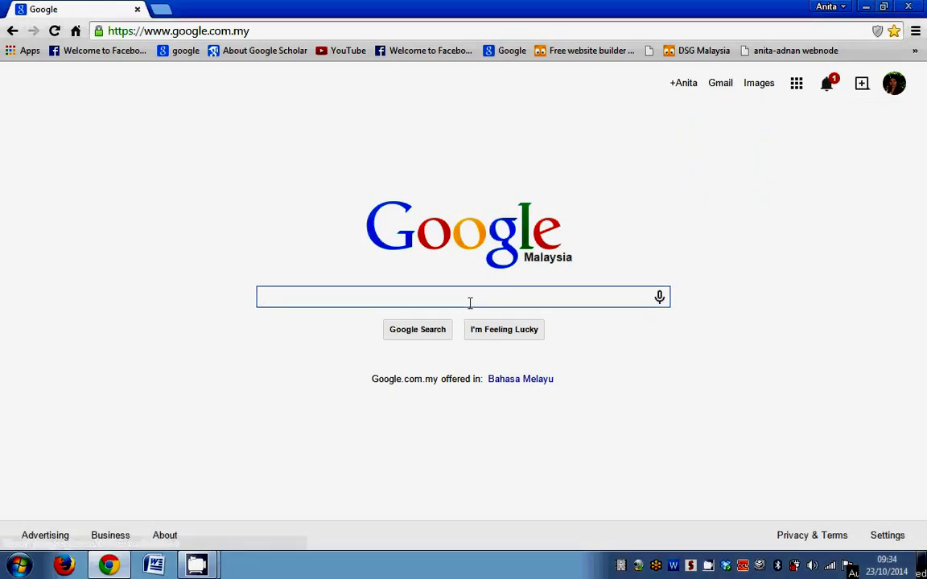
pyautogui.write('goog')
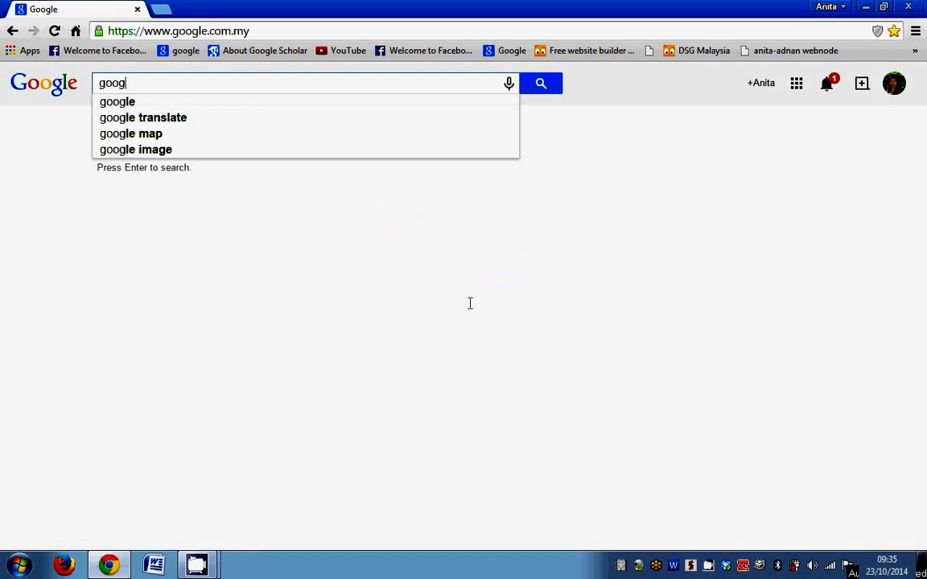
pyautogui.write('le schola')
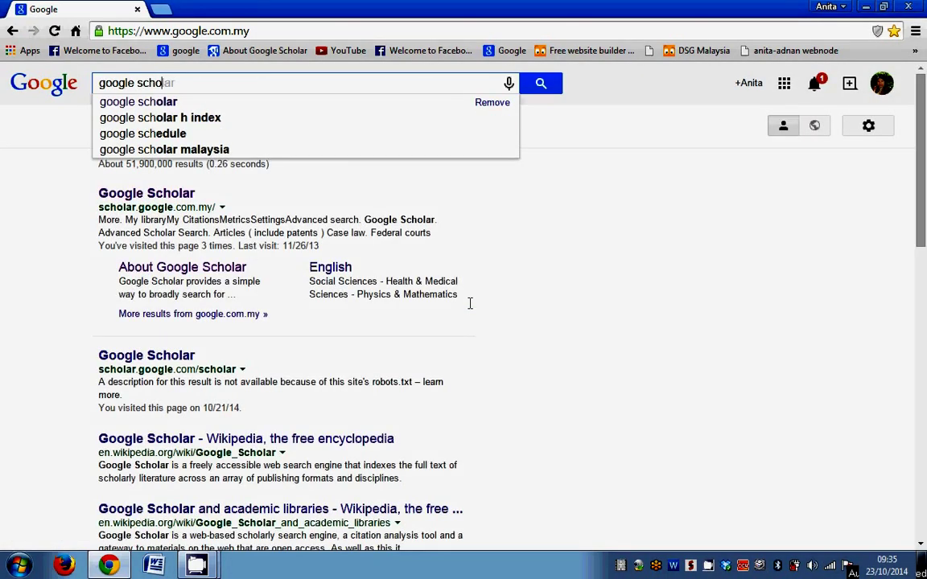
# Open scholar.google.com.my from the first search result
pyautogui.click(157, 198)
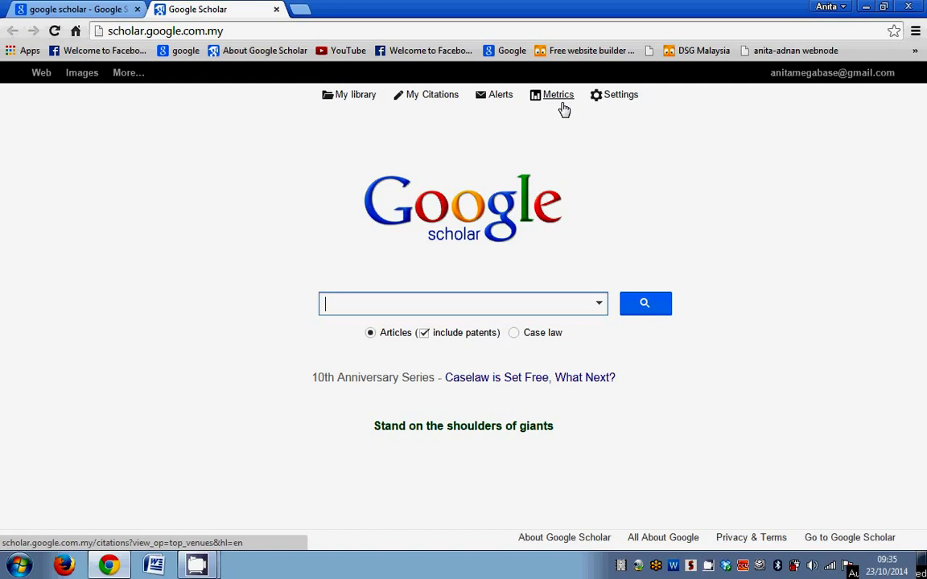
# Set Google Scholar's results per page to 20 in Settings
pyautogui.click(616, 99)
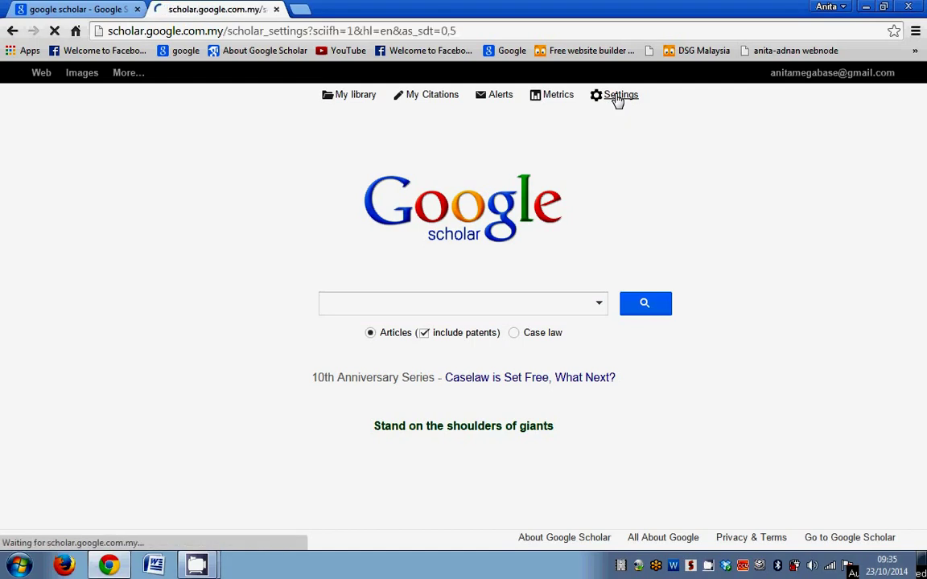
pyautogui.scroll(-1, 609, 270)
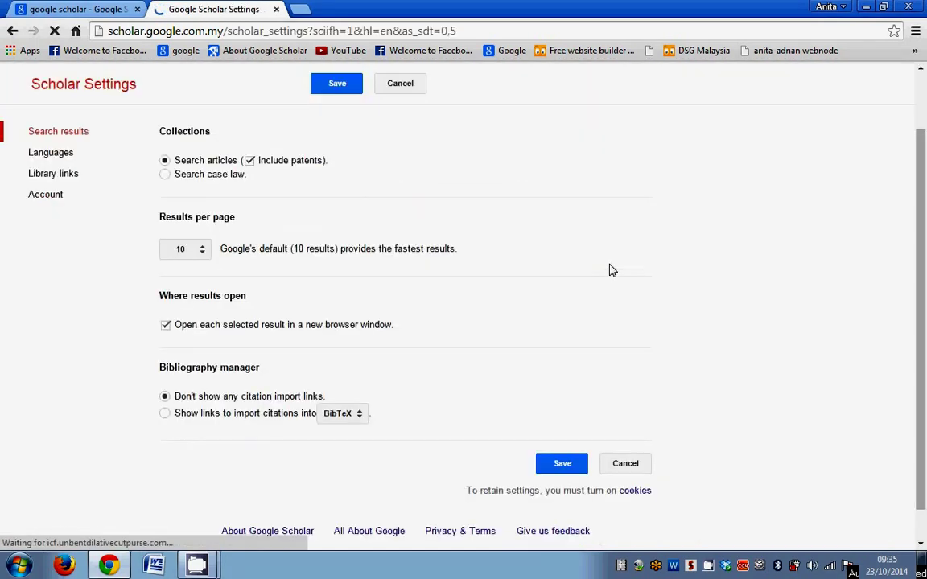
pyautogui.click(202, 254)
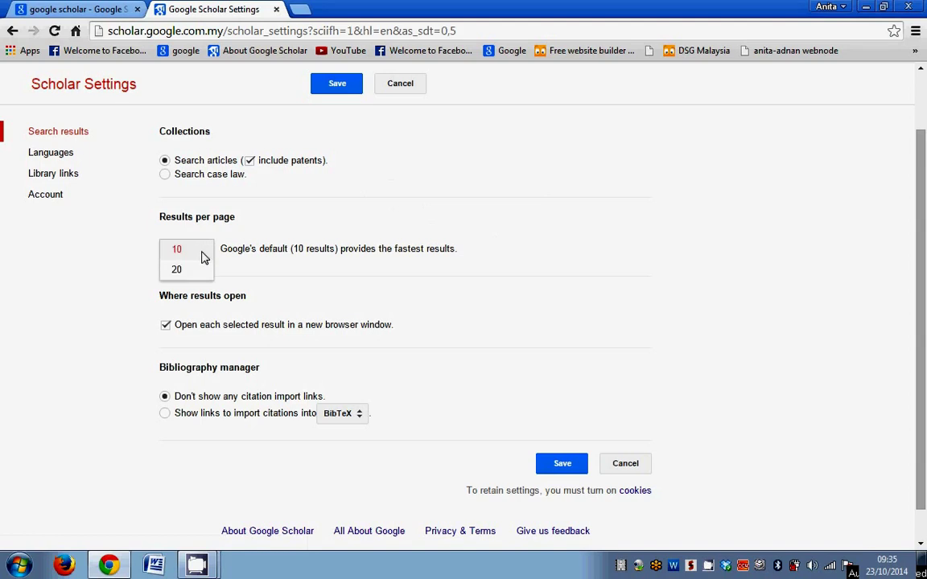
pyautogui.click(199, 273)
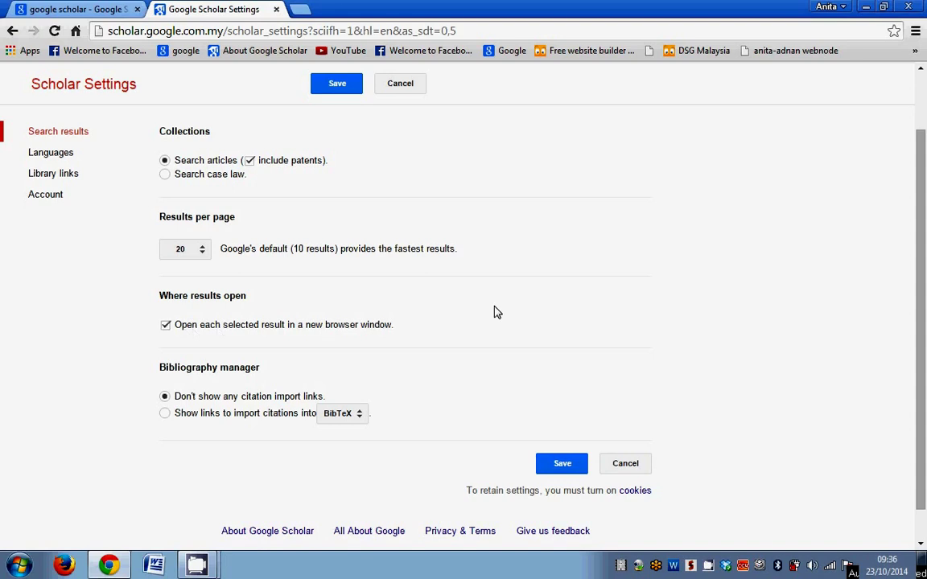
pyautogui.scroll(-1, 590, 310)
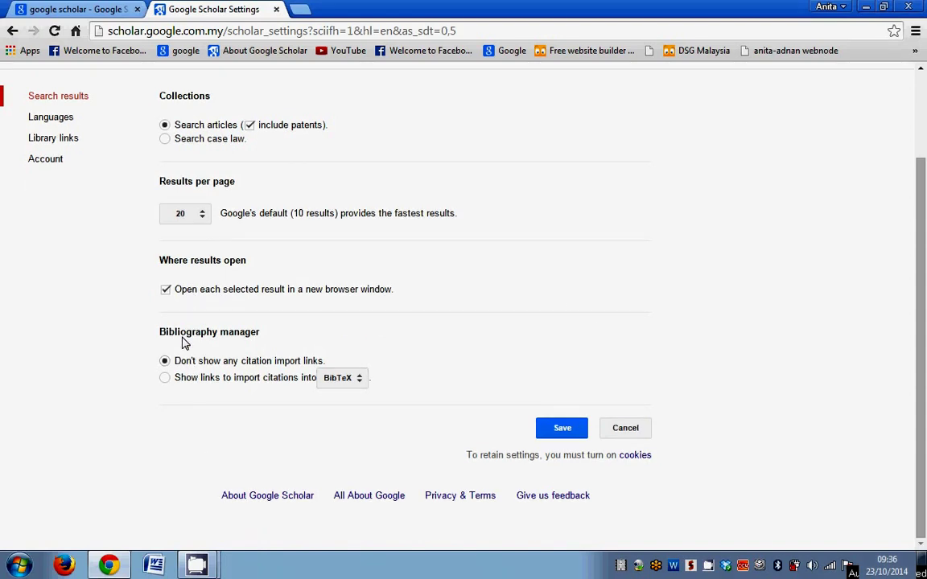
# Turn on citation import links for EndNote and save the Scholar settings
pyautogui.click(165, 379)
pyautogui.click(344, 378)
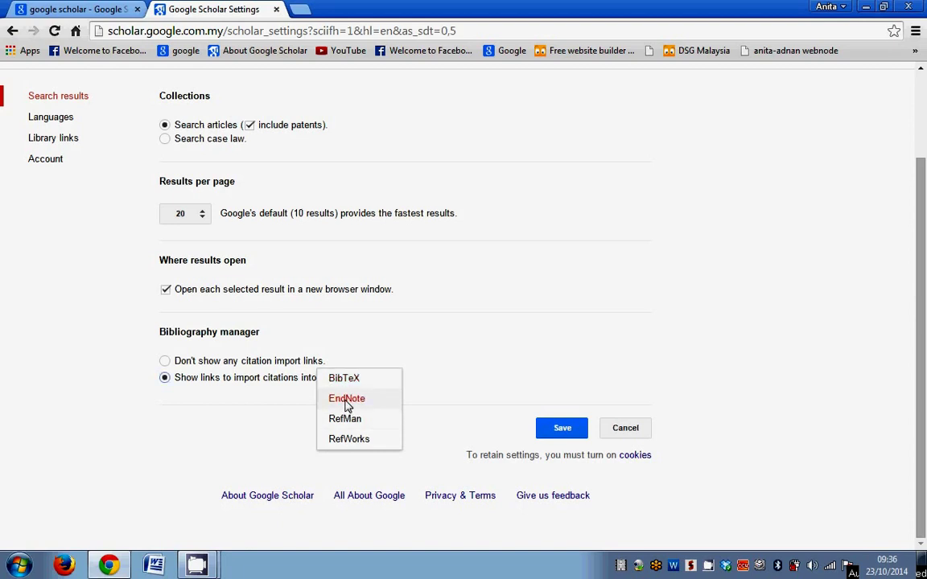
pyautogui.click(347, 402)
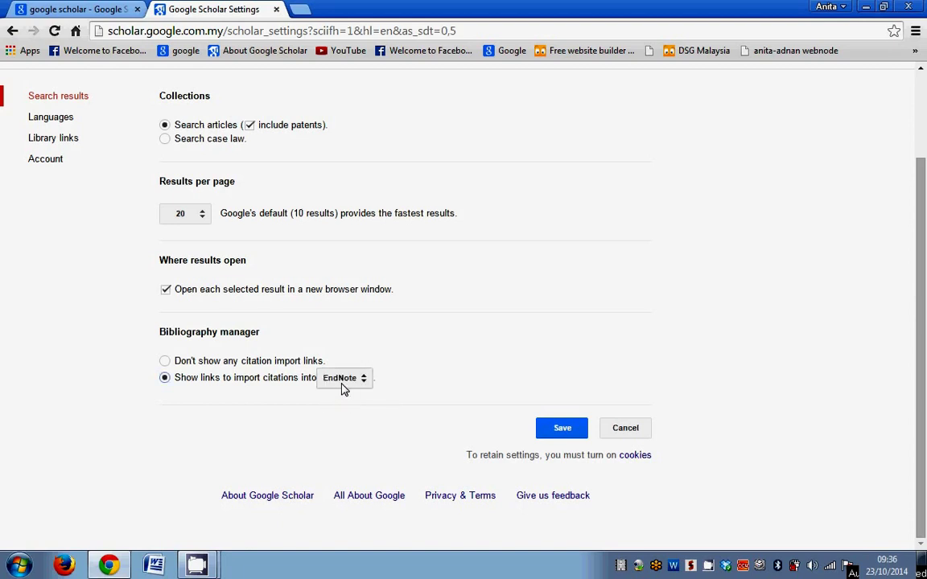
pyautogui.click(344, 385)
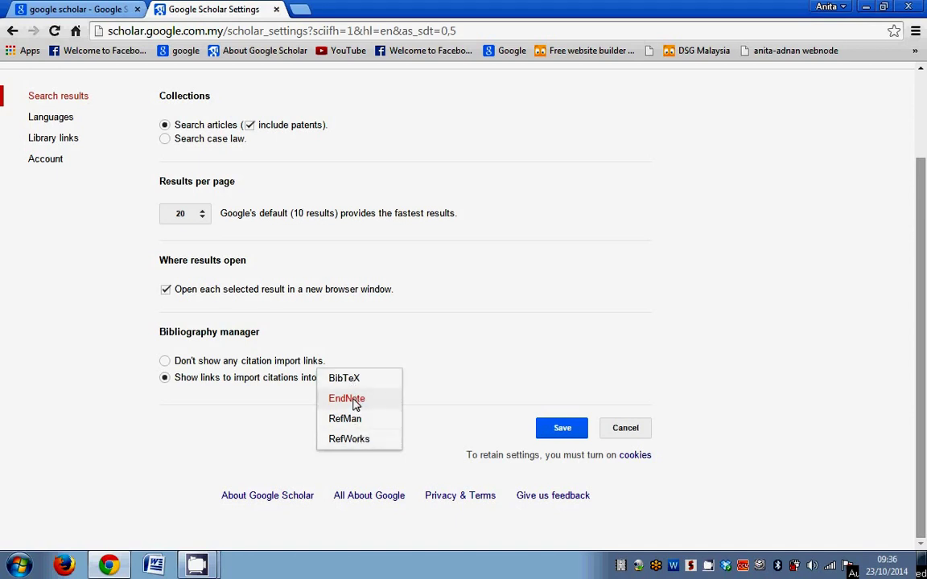
pyautogui.click(355, 399)
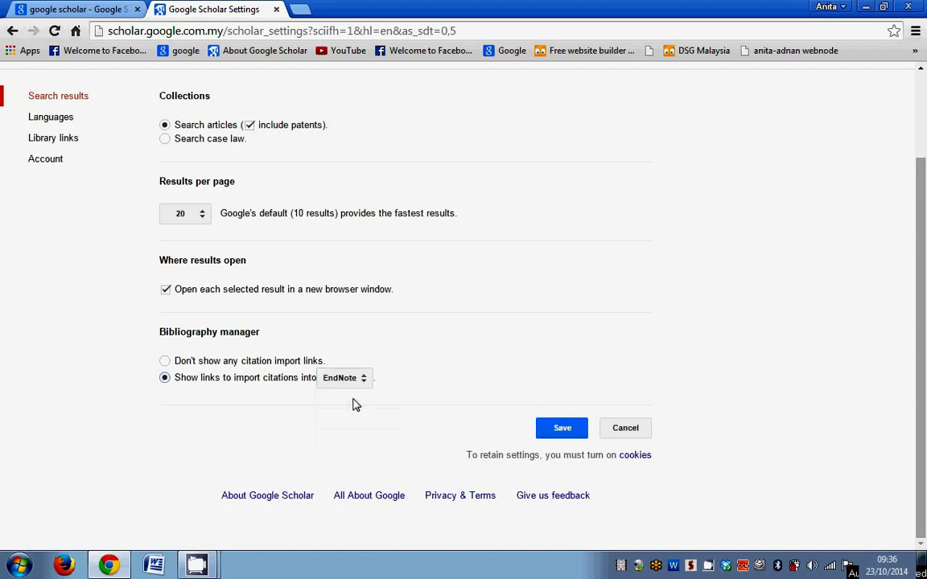
pyautogui.click(552, 435)
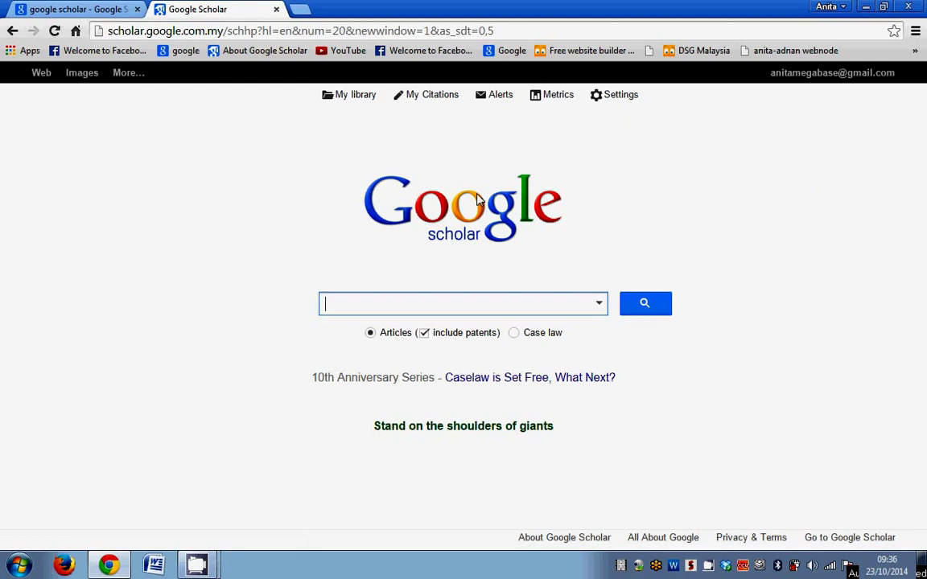
# Search Google Scholar for 'interactional competence'
pyautogui.write('i')
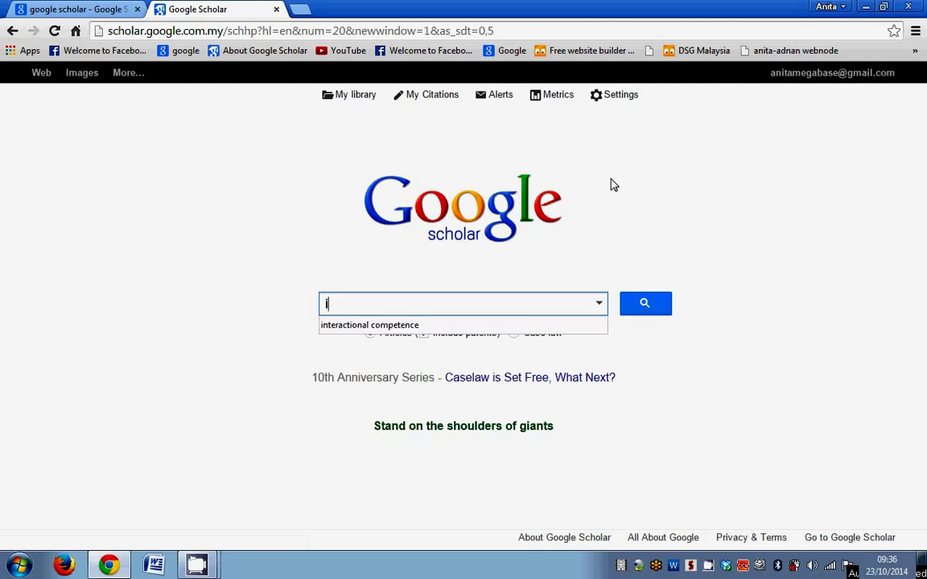
pyautogui.write('nteractional ')
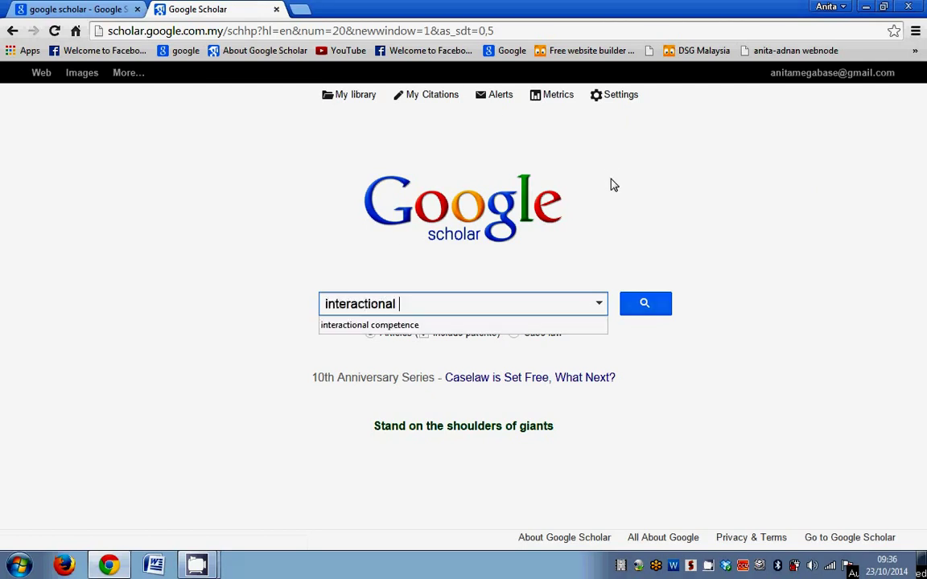
pyautogui.write('competence')
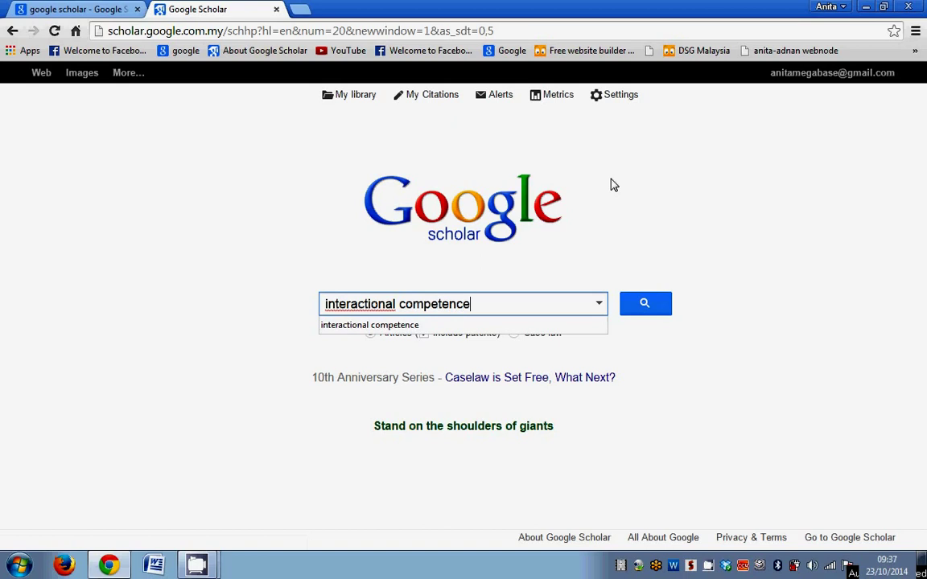
pyautogui.click(647, 304)
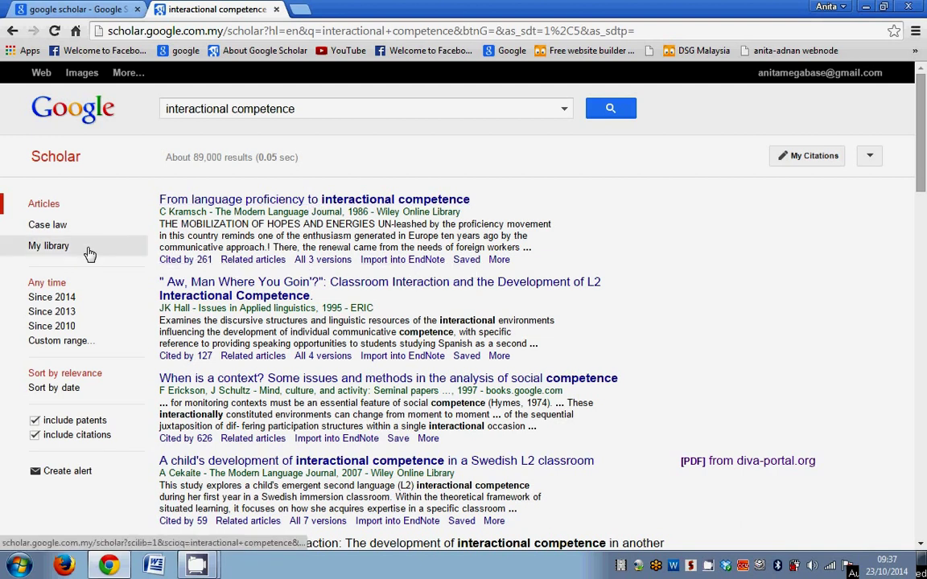
# Check the first result's saved citation details, then return to the results list
pyautogui.click(464, 261)
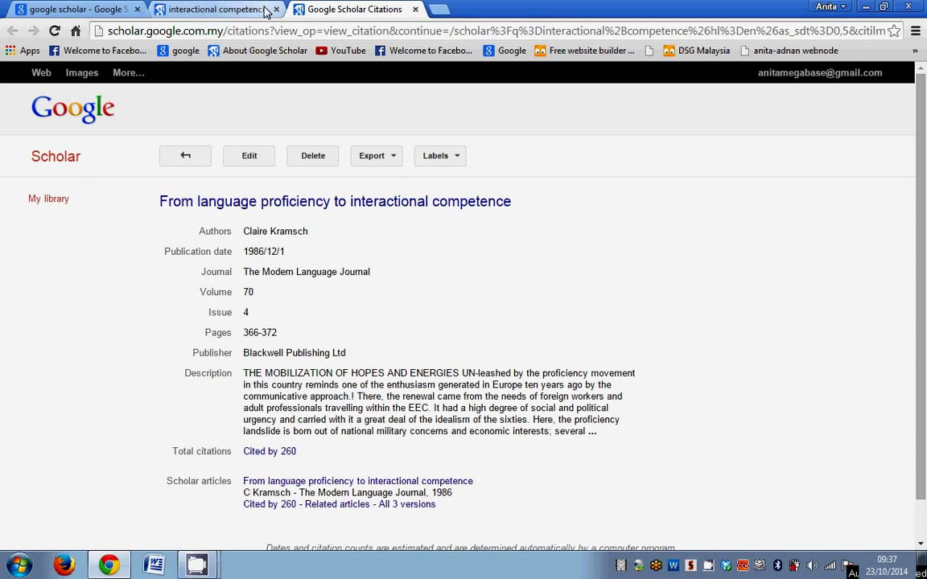
pyautogui.click(416, 9)
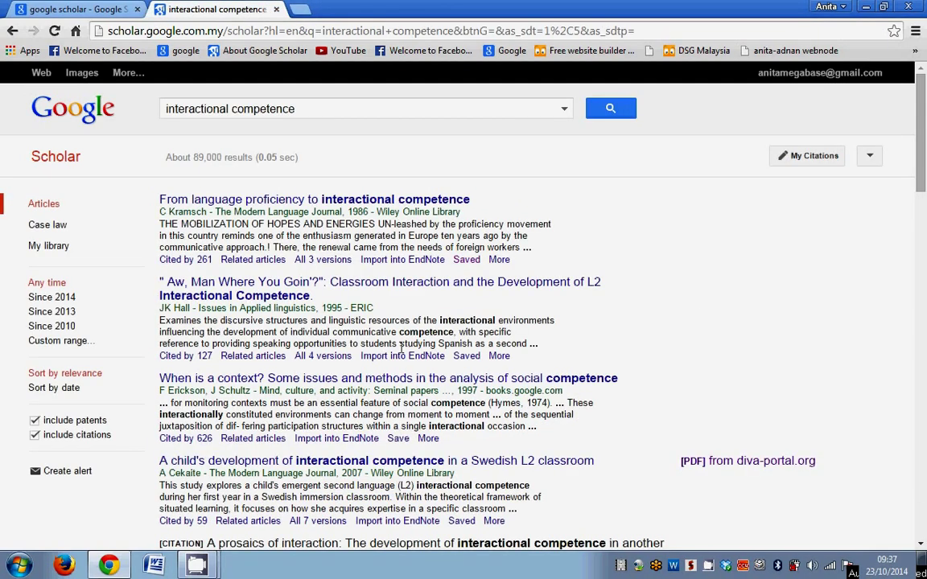
pyautogui.scroll(-3, 463, 241)
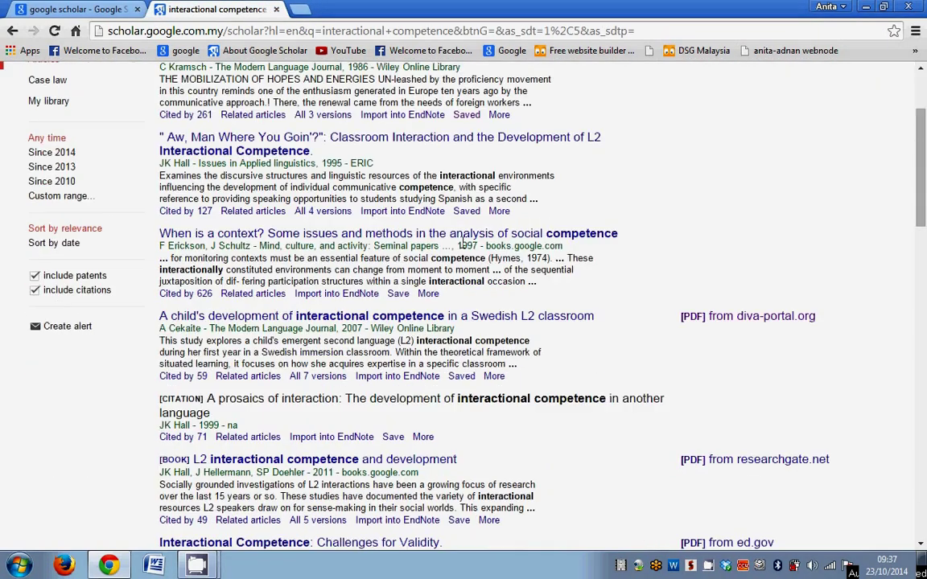
# Save 'A prosaics of interaction' to My library and review the library
pyautogui.click(392, 437)
pyautogui.click(62, 103)
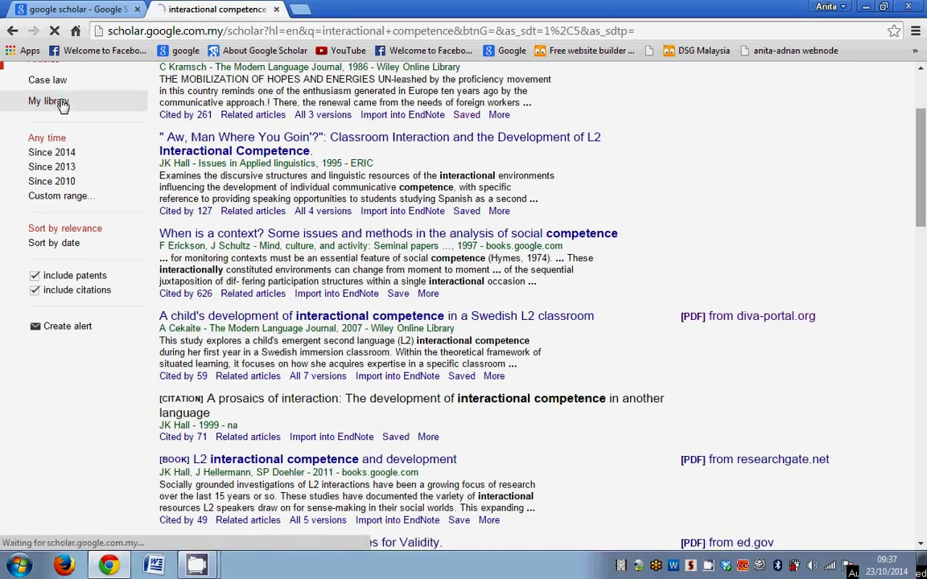
pyautogui.scroll(-3, 670, 250)
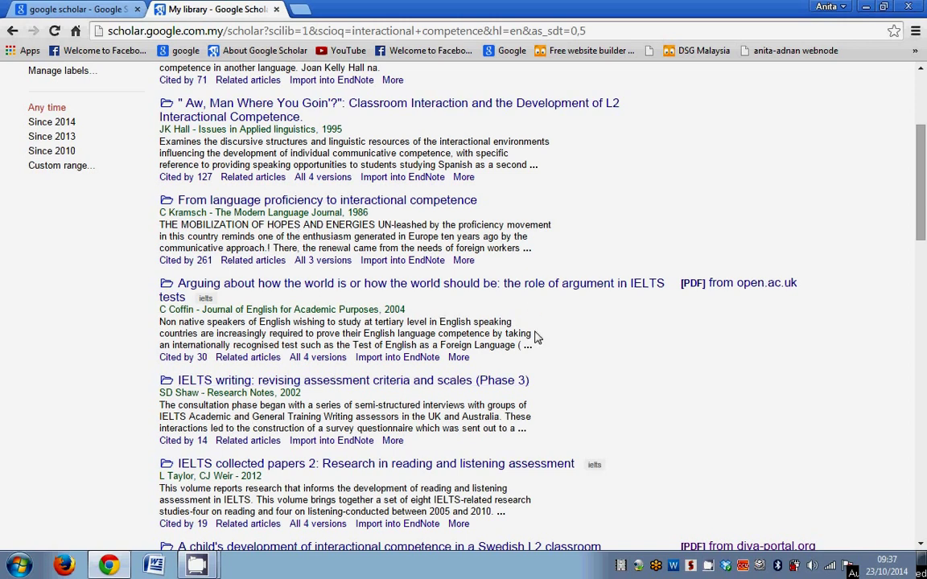
pyautogui.scroll(-2, 648, 376)
pyautogui.scroll(5, 644, 374)
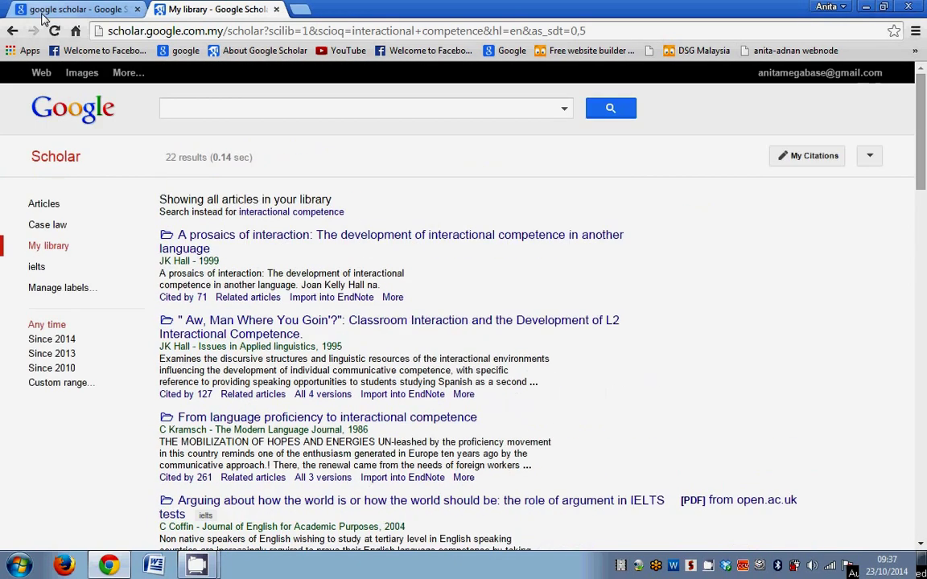
pyautogui.click(12, 30)
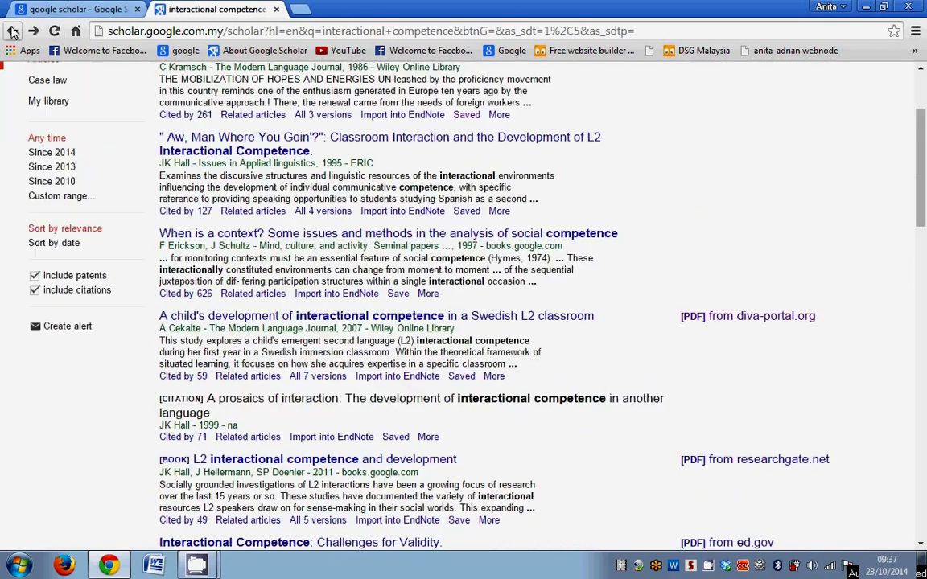
pyautogui.scroll(2, 741, 193)
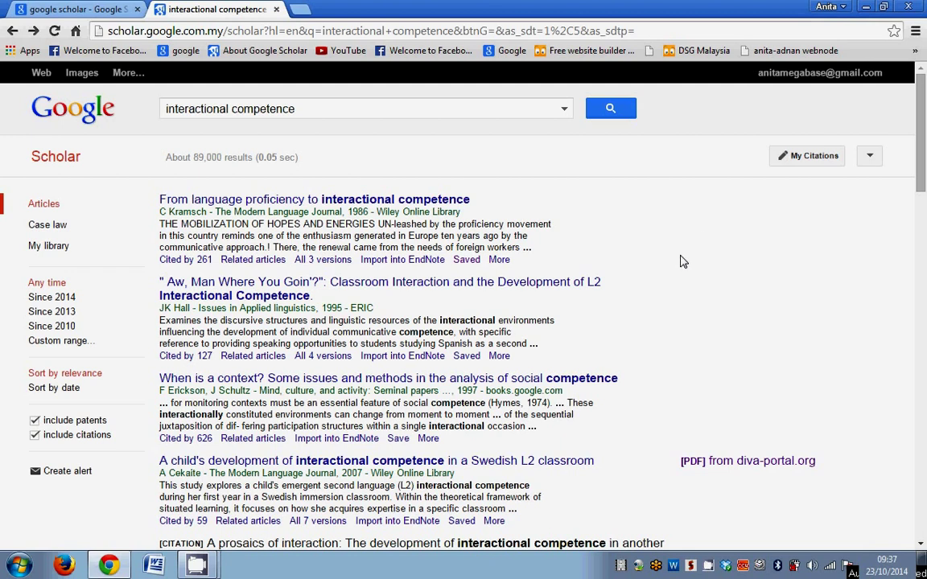
# Copy the APA citation for Kramsch's 1986 'From language proficiency to interactional competence'
pyautogui.click(501, 262)
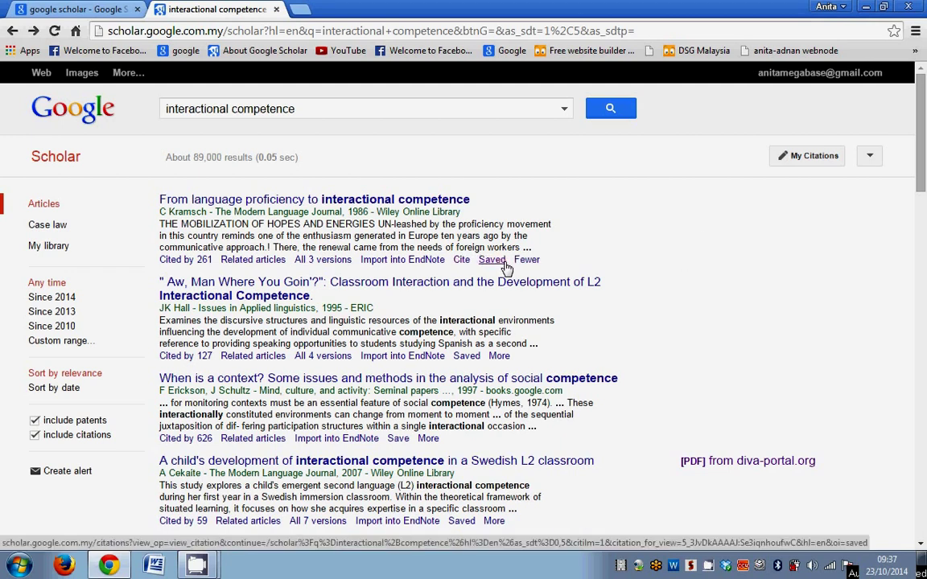
pyautogui.click(463, 262)
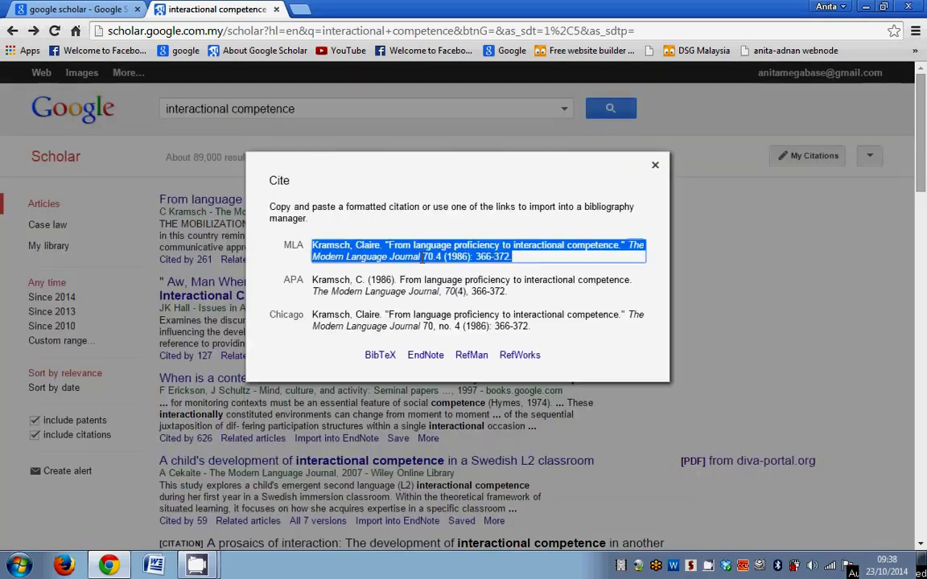
pyautogui.click(386, 286)
pyautogui.rightClick(387, 288)
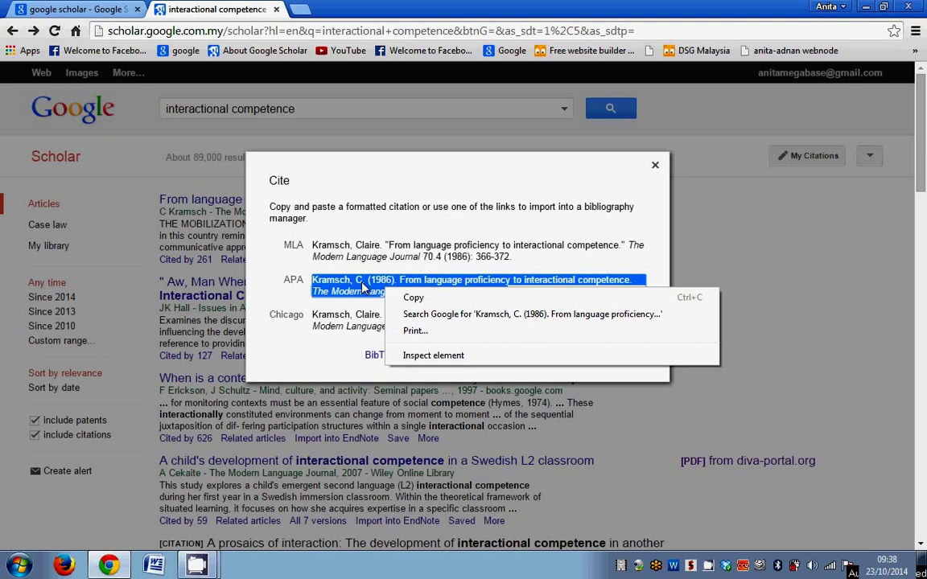
pyautogui.rightClick(363, 288)
pyautogui.click(390, 293)
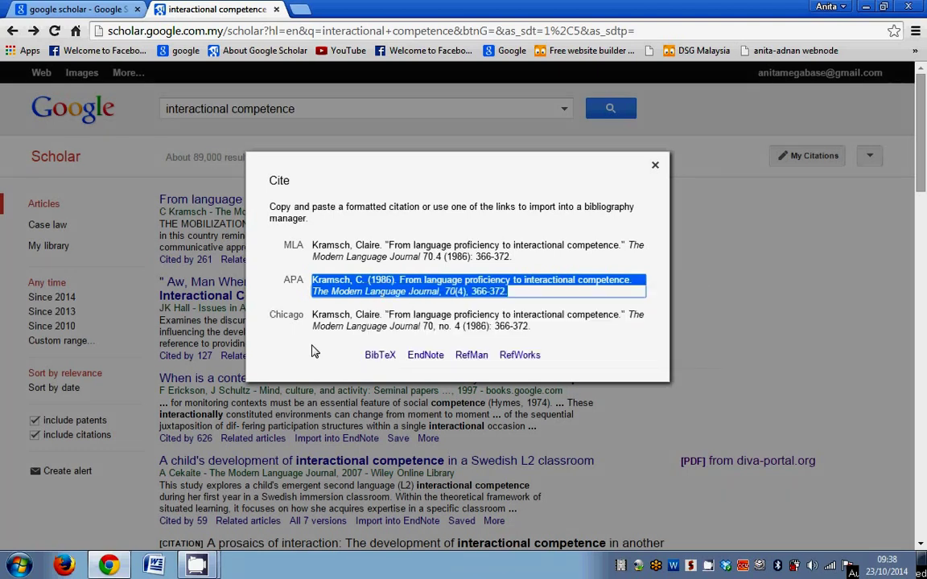
pyautogui.click(156, 567)
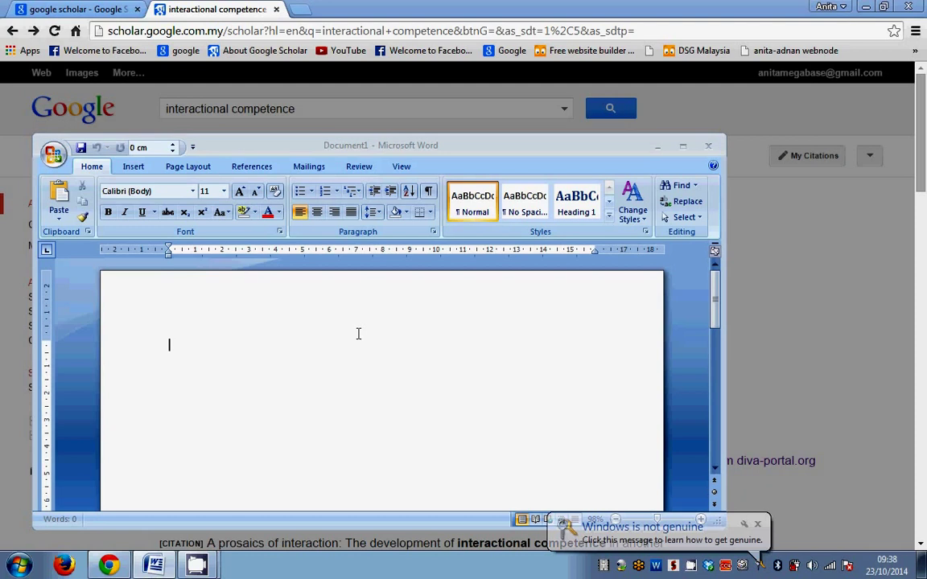
# Paste the Kramsch (1986) APA reference into the blank Word document and close the Cite dialog
pyautogui.rightClick(344, 348)
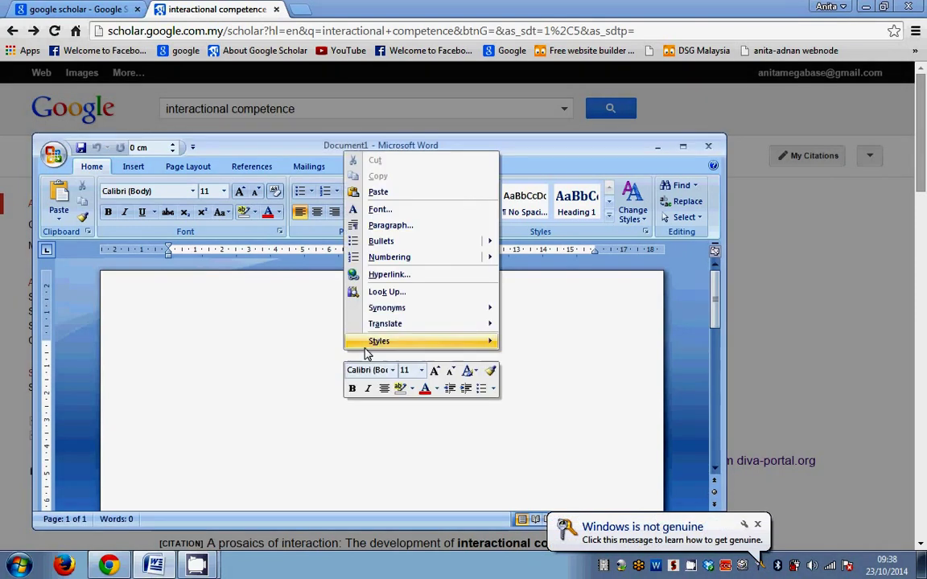
pyautogui.click(385, 191)
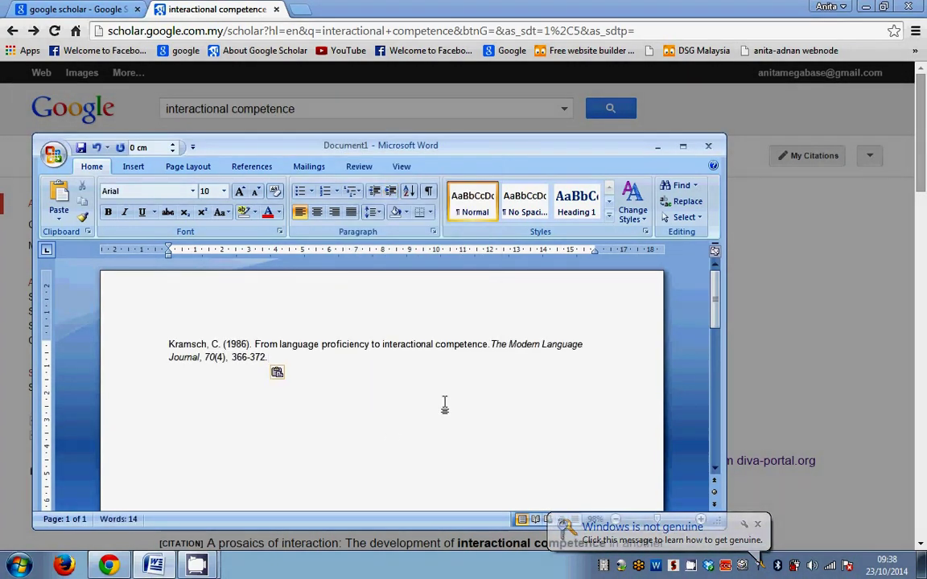
pyautogui.click(688, 150)
pyautogui.click(868, 8)
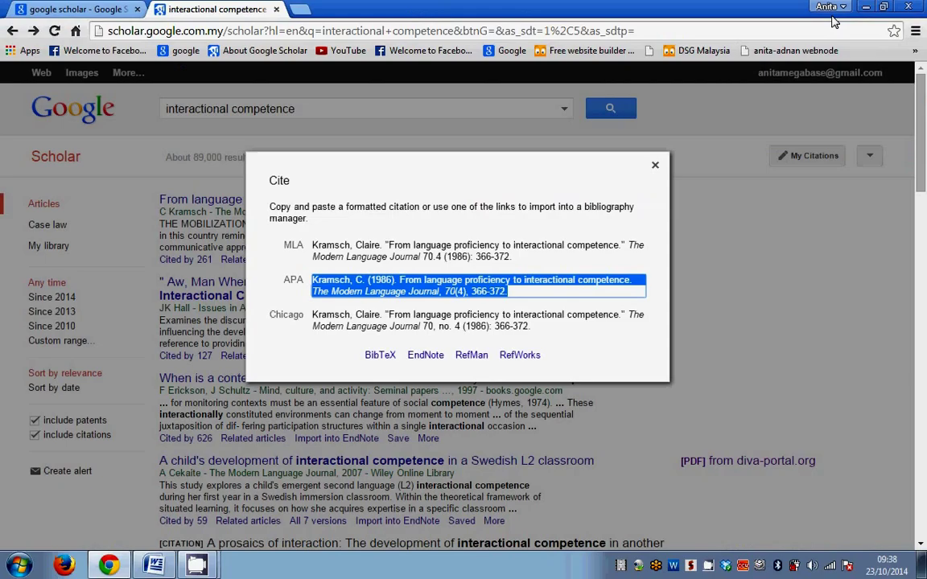
pyautogui.click(655, 166)
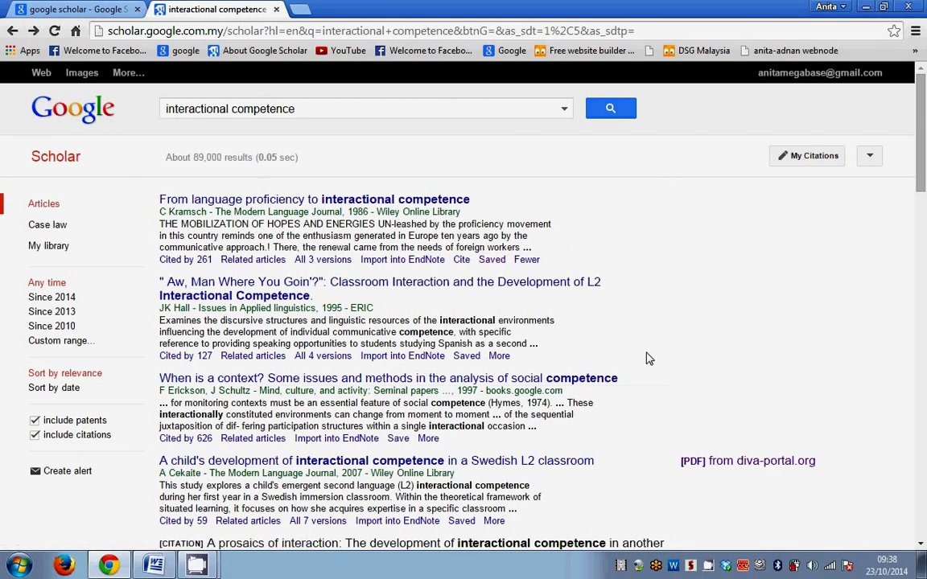
# Copy the APA citation for Hall's 1995 article
pyautogui.scroll(-2, 648, 358)
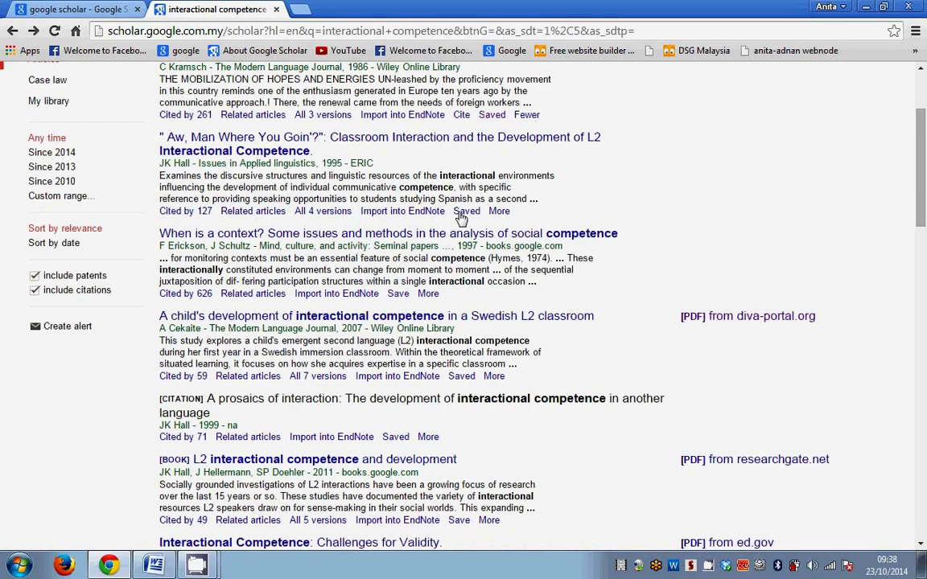
pyautogui.click(499, 211)
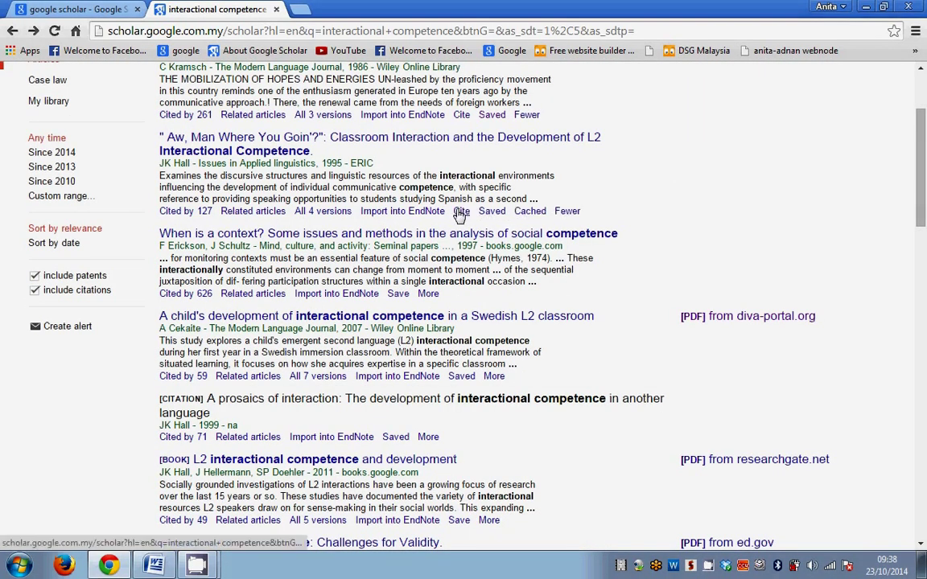
pyautogui.click(461, 212)
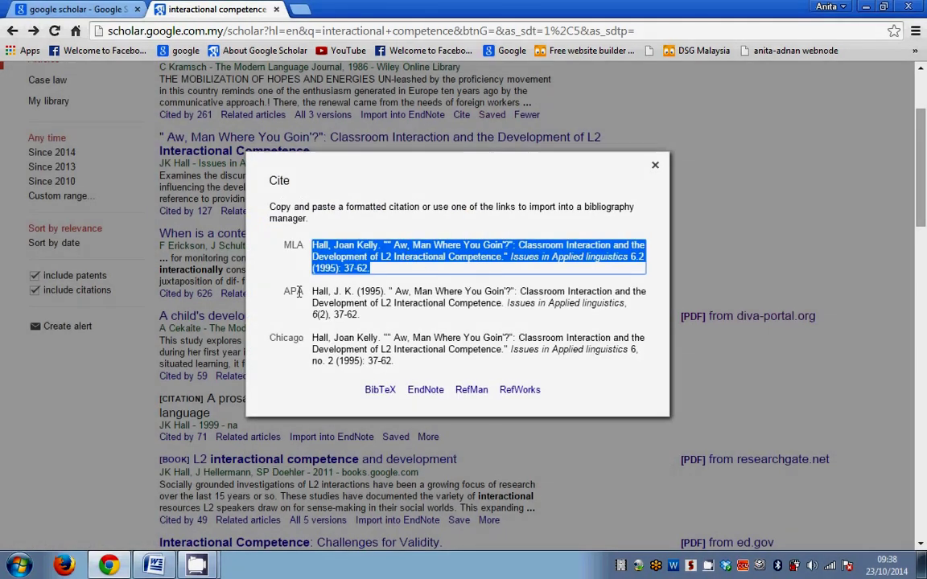
pyautogui.click(326, 297)
pyautogui.rightClick(327, 299)
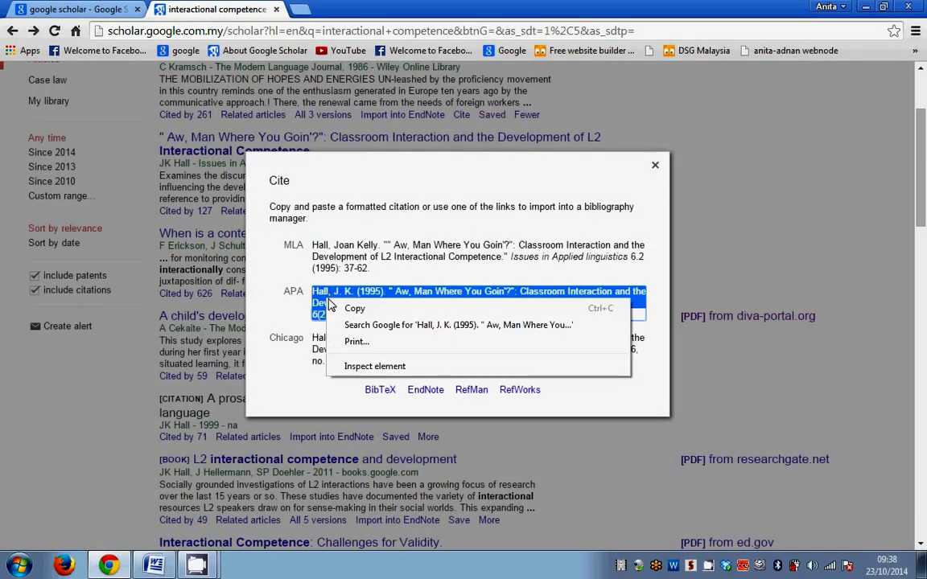
pyautogui.click(354, 309)
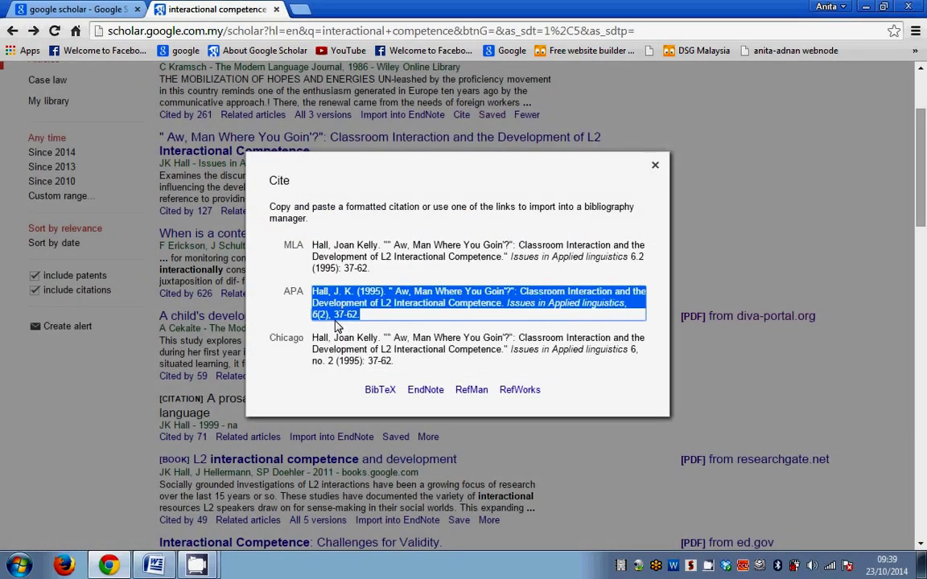
# Paste the Hall reference below Kramsch in Word and close the Cite dialog
pyautogui.click(153, 566)
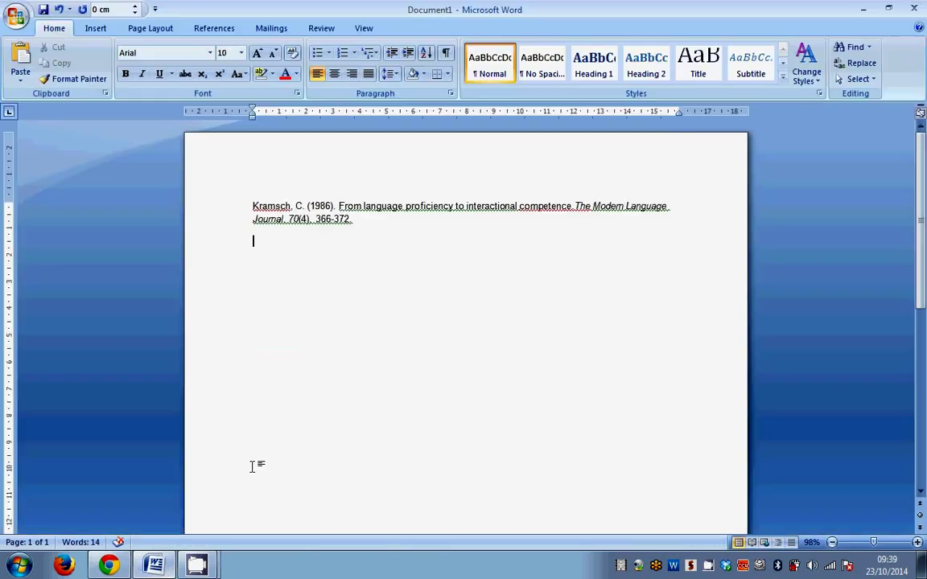
pyautogui.rightClick(330, 254)
pyautogui.click(366, 297)
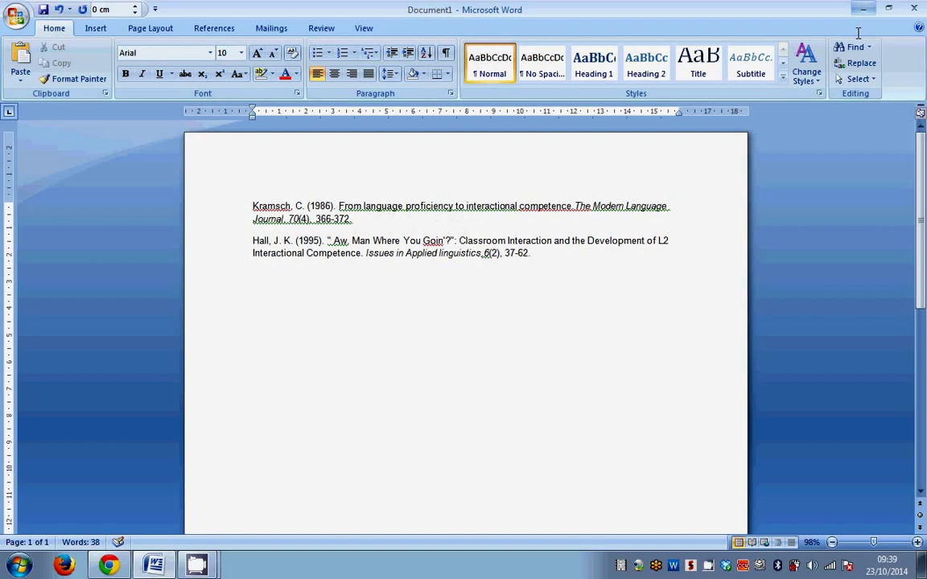
pyautogui.click(864, 8)
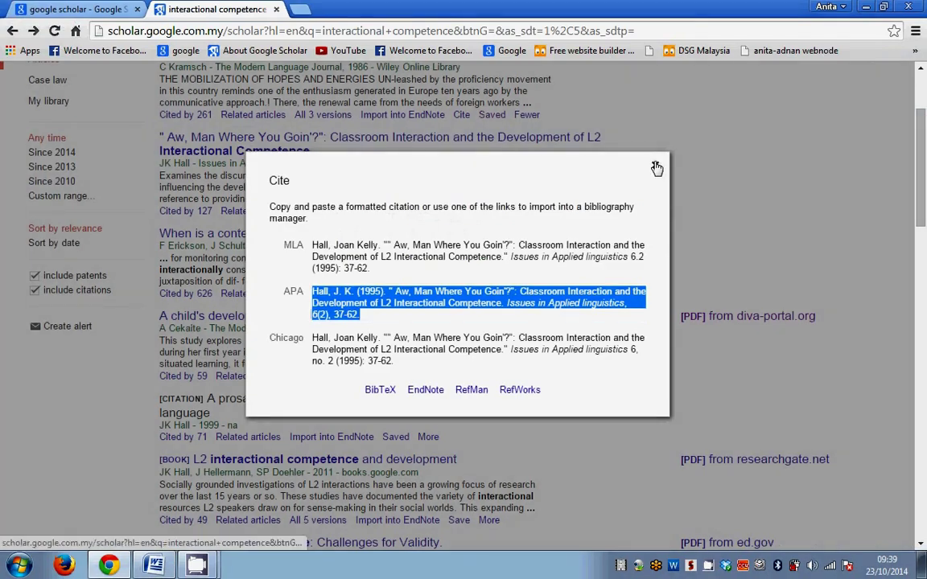
pyautogui.click(657, 166)
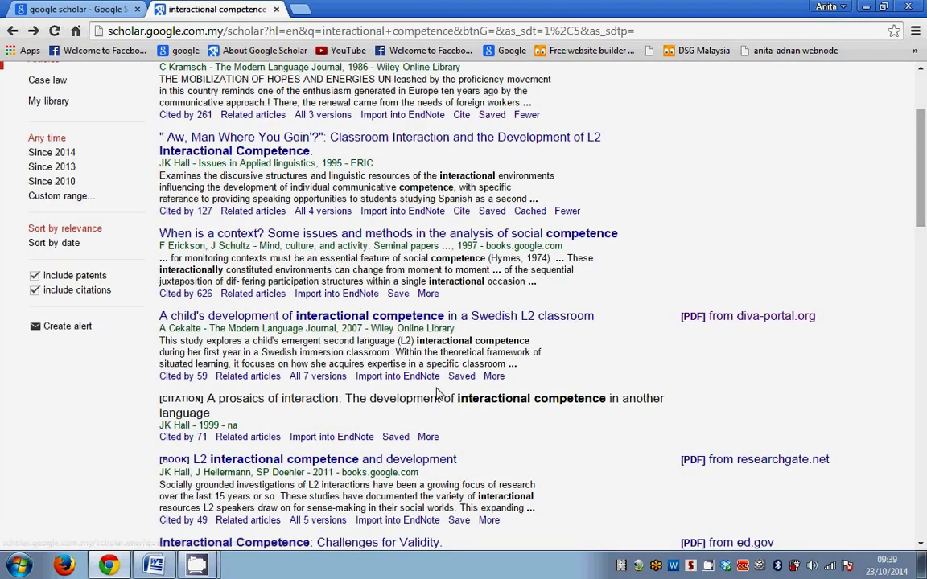
# Copy the APA citation for Cekaite's 2007 article
pyautogui.click(494, 377)
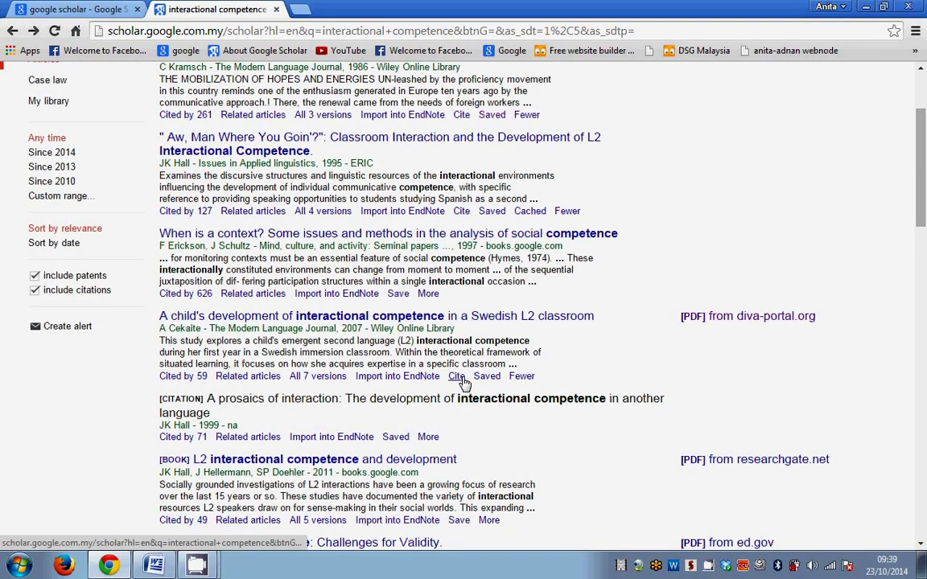
pyautogui.click(453, 377)
pyautogui.click(348, 292)
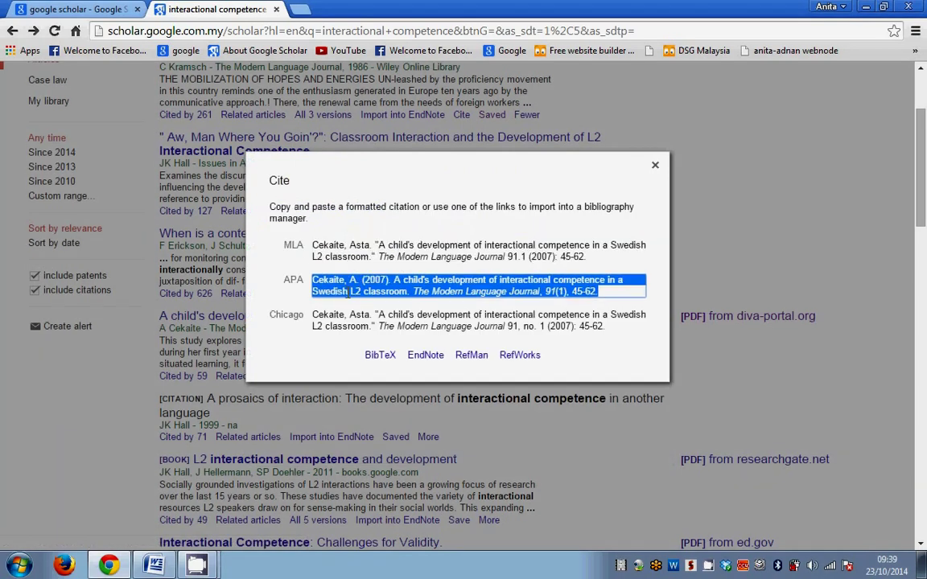
pyautogui.rightClick(299, 295)
pyautogui.click(310, 305)
# Paste the Cekaite reference below Hall in Word and close the Cite dialog
pyautogui.click(153, 565)
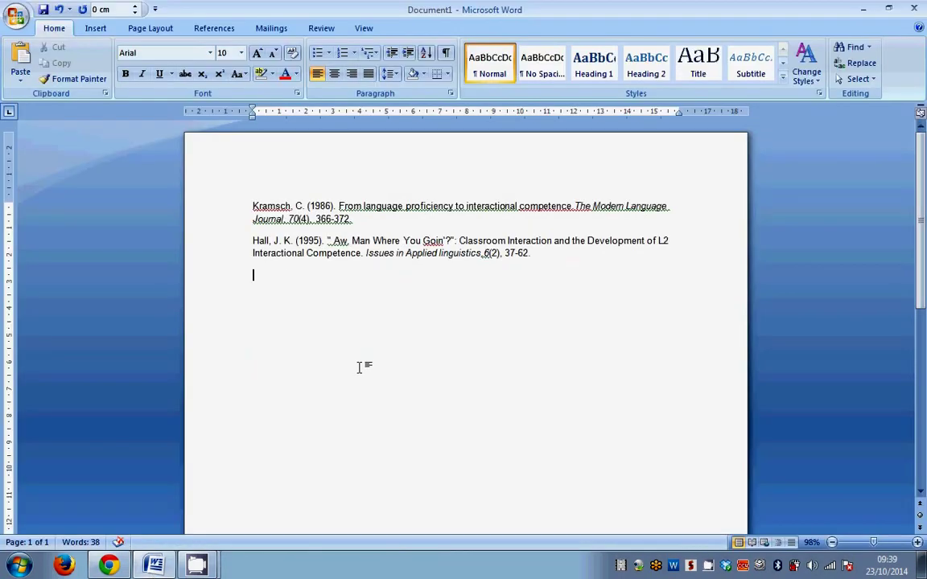
pyautogui.rightClick(318, 286)
pyautogui.click(352, 326)
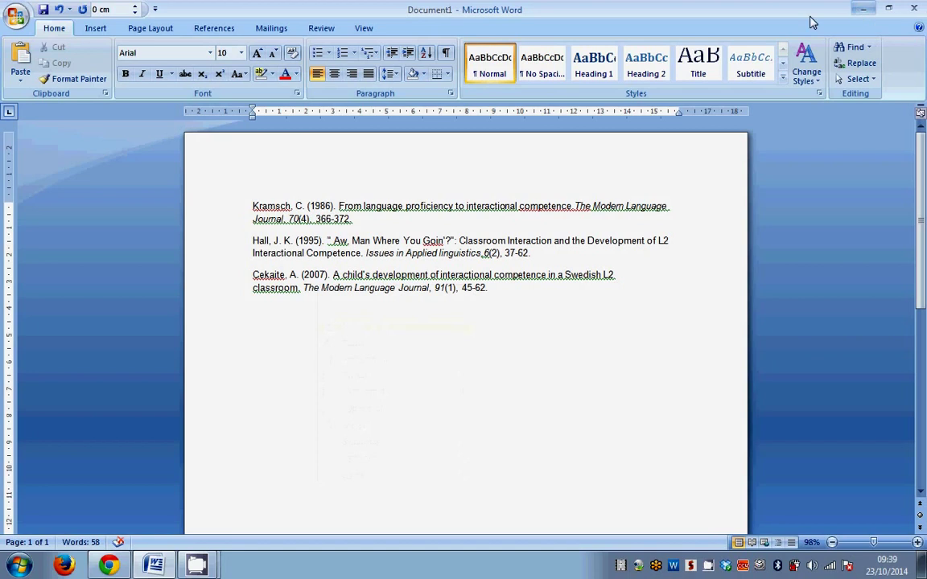
pyautogui.hotkey('alt', 'Tab')
pyautogui.click(654, 166)
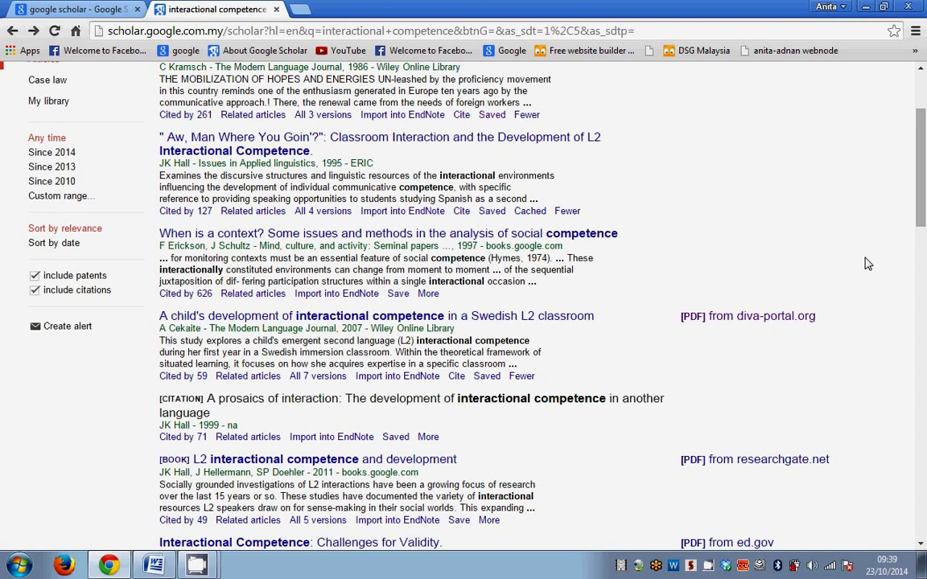
# Leave the interactional competence results and return to the blank Google Scholar home page via the logo
pyautogui.scroll(-2, 804, 258)
pyautogui.scroll(4, 725, 250)
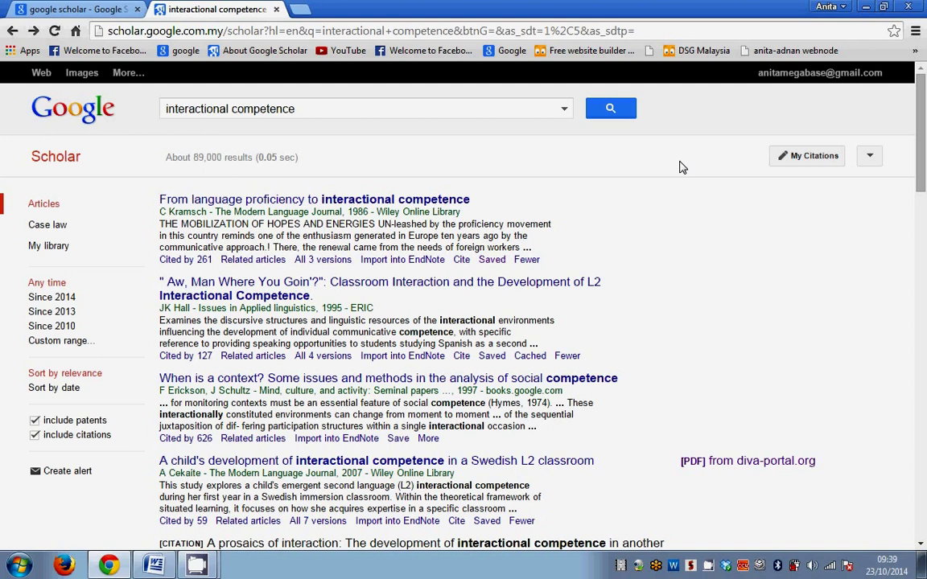
pyautogui.click(80, 8)
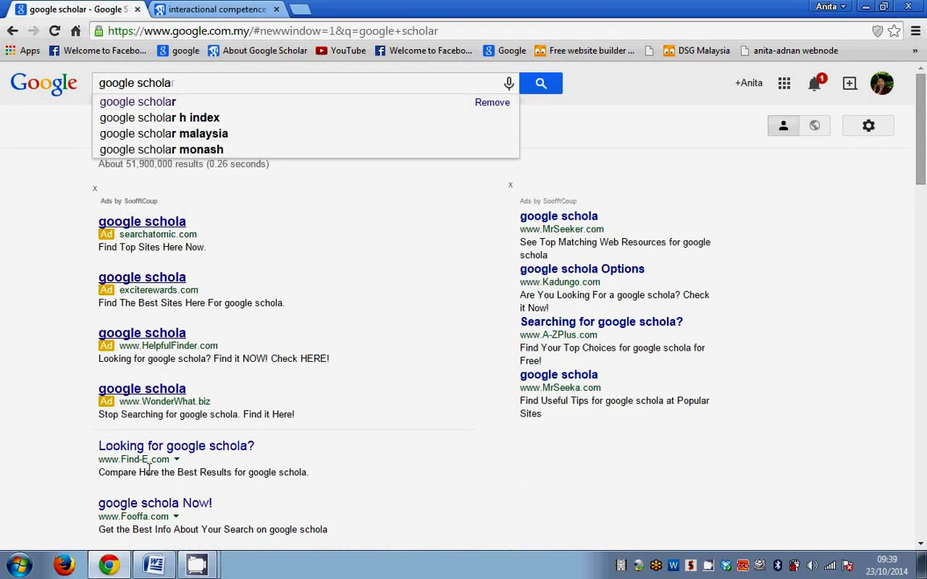
pyautogui.click(213, 9)
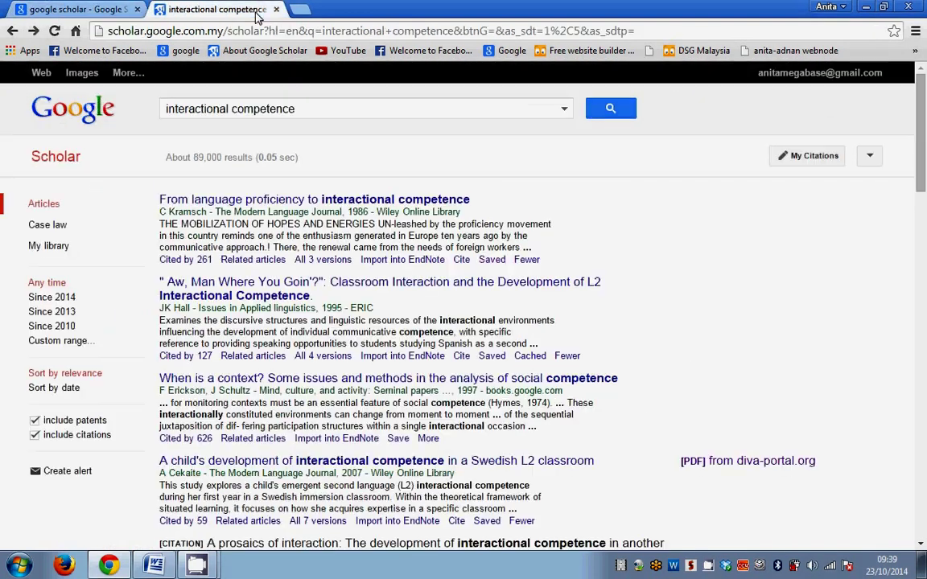
pyautogui.click(53, 155)
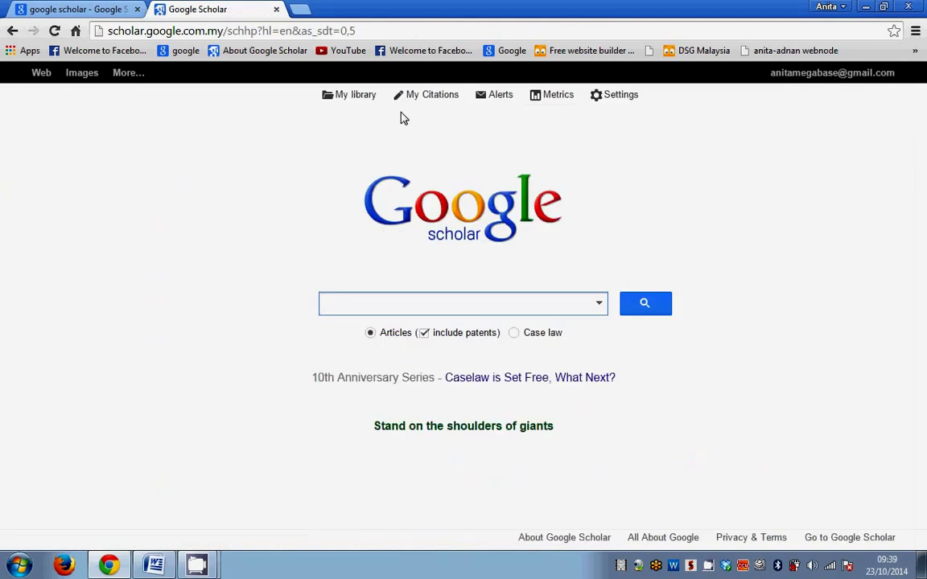